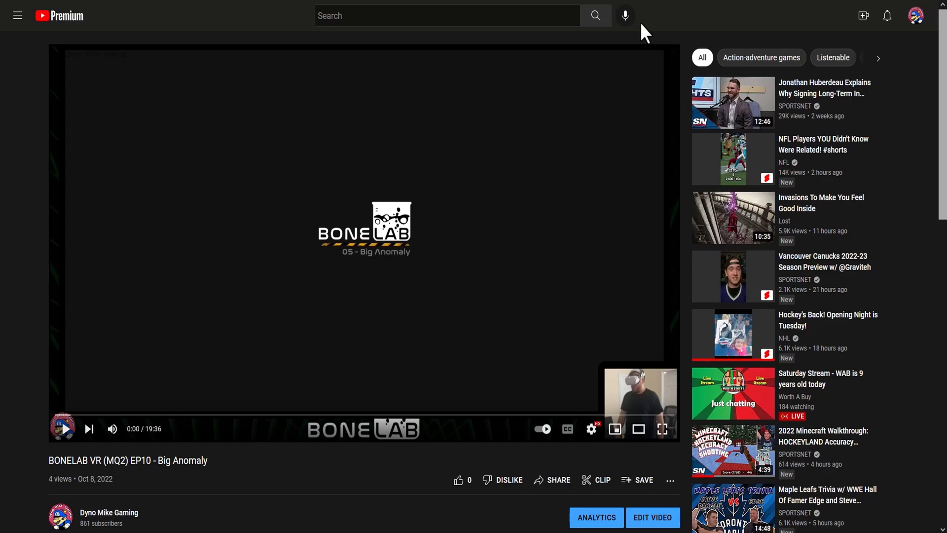
# Step: Open Stats for nerds on the BONELAB video and highlight its avc1.64002a codec
pyautogui.rightClick(442, 165)
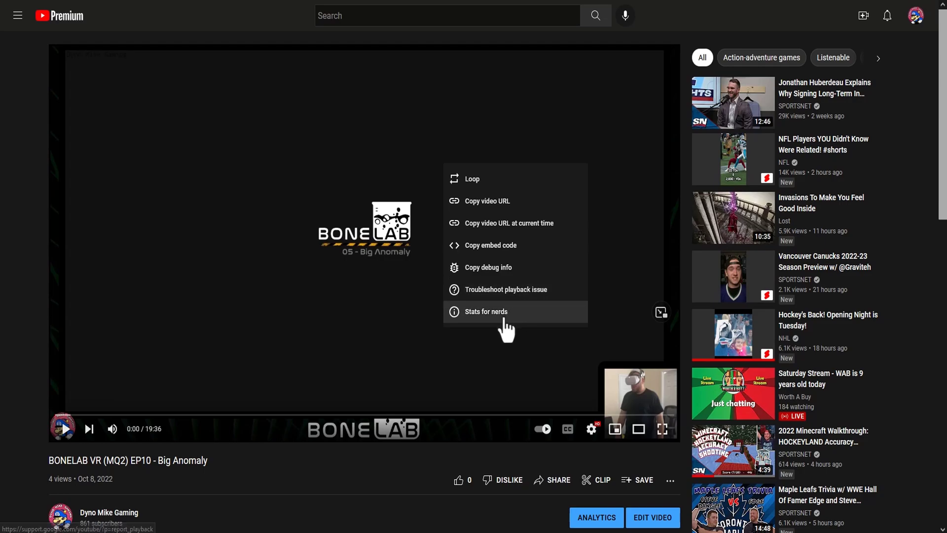
pyautogui.click(503, 315)
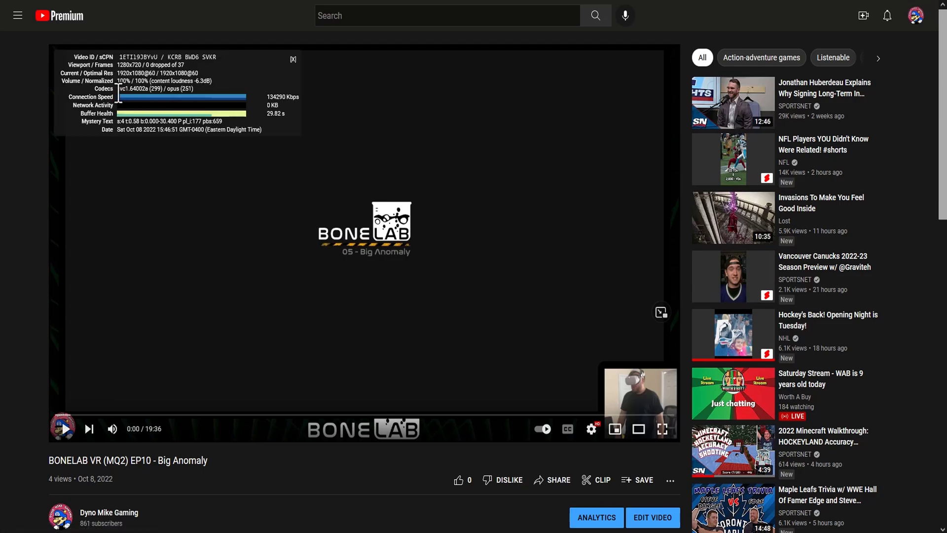
pyautogui.moveTo(117, 89); pyautogui.dragTo(124, 96)
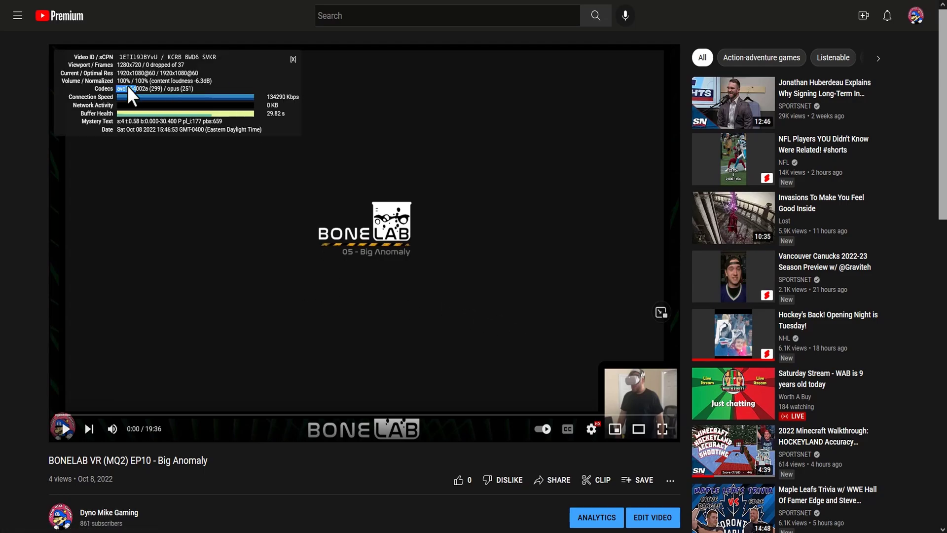
pyautogui.click(125, 95)
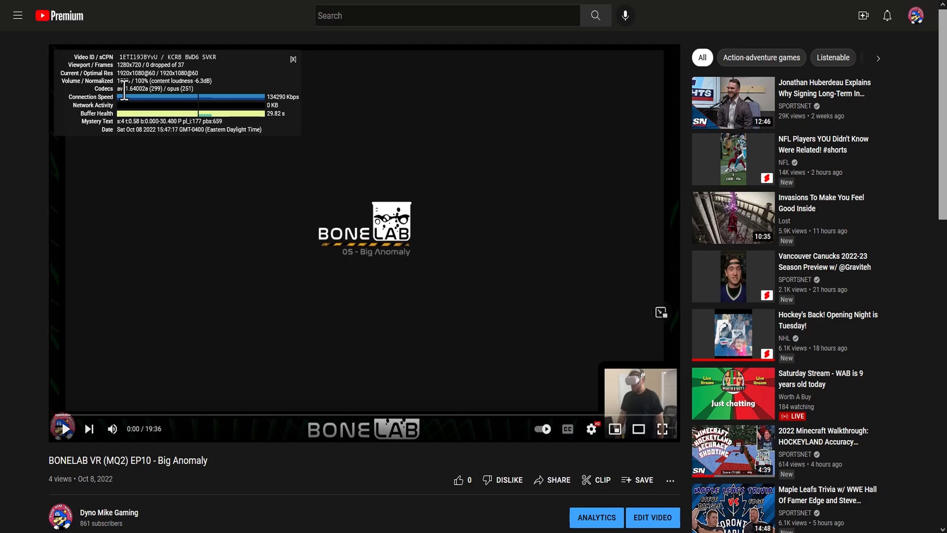
# Step: Play the BONELAB video muted and skip ahead to around six minutes
pyautogui.click(271, 331)
pyautogui.click(112, 428)
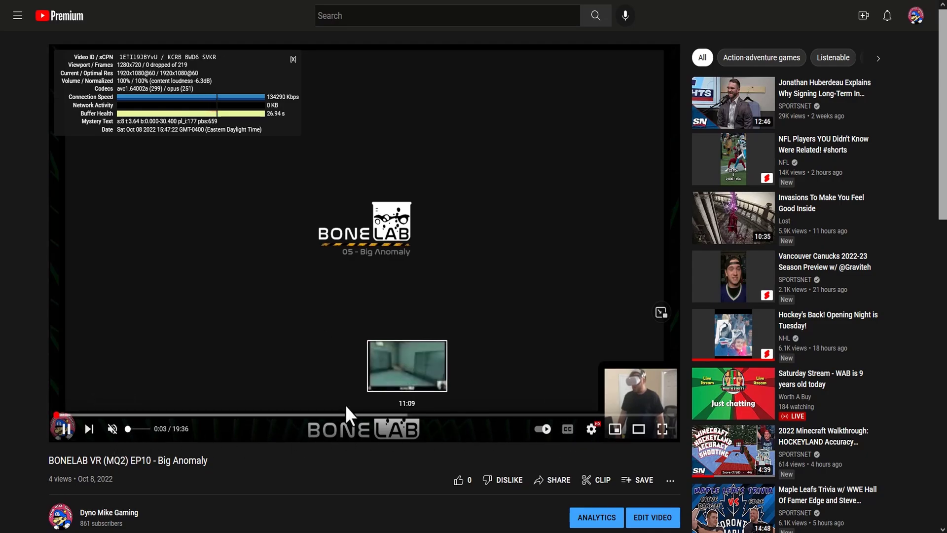
pyautogui.click(236, 424)
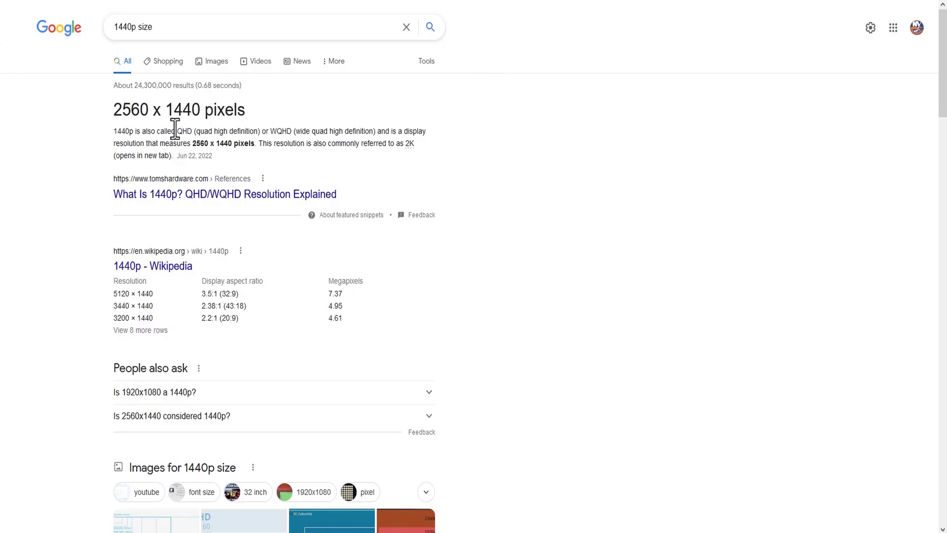
# Step: Highlight the '2560 x 1440 pixels' answer in the '1440p size' results
pyautogui.moveTo(114, 109); pyautogui.dragTo(249, 124)
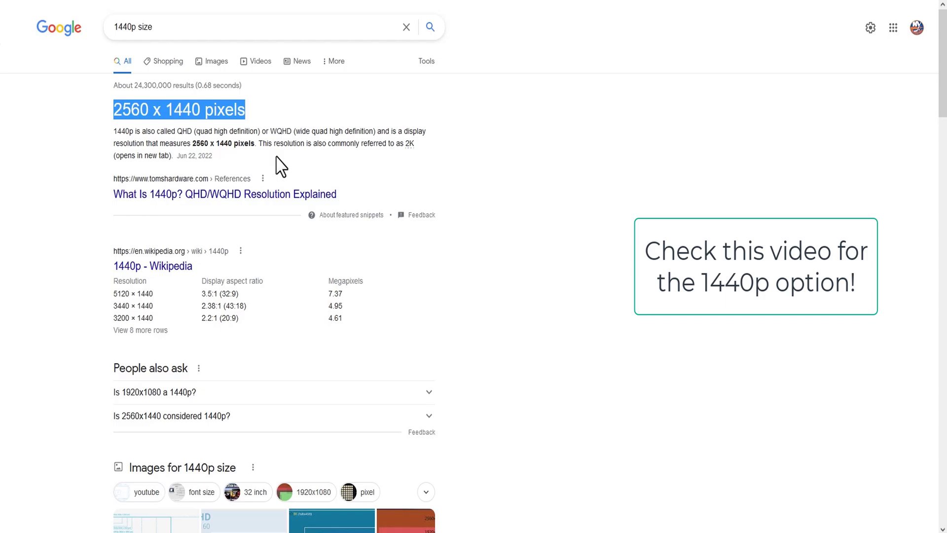
pyautogui.click(260, 105)
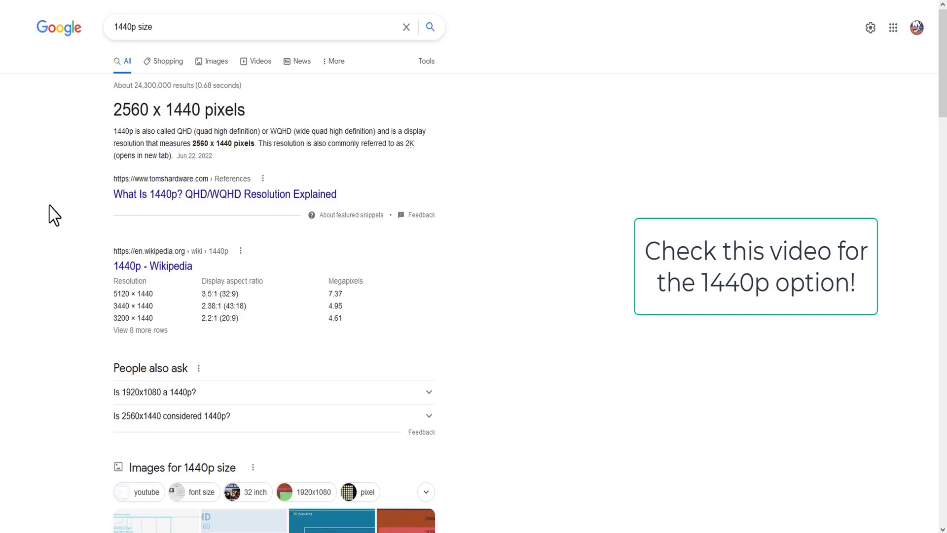